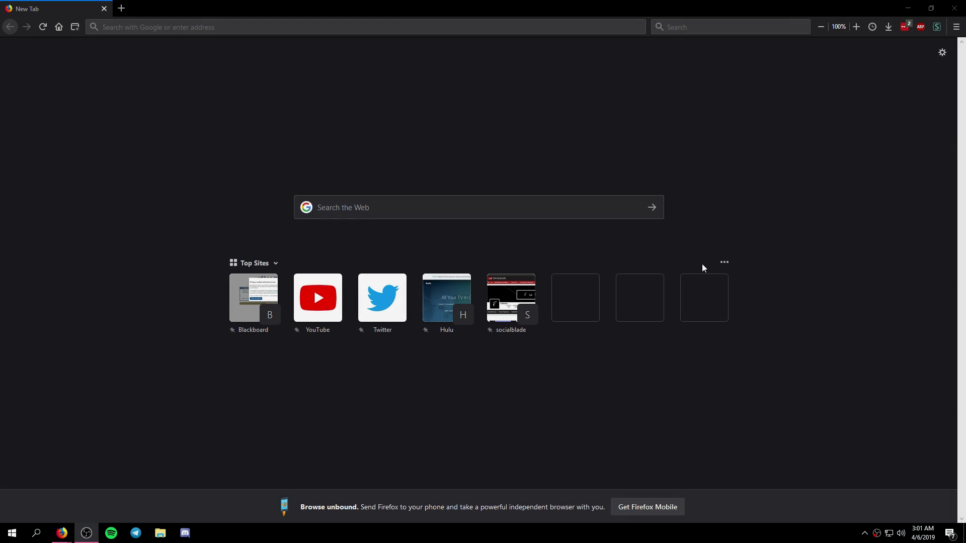
Open the page lunar.gg/client in the browser.
left_click(300, 28)
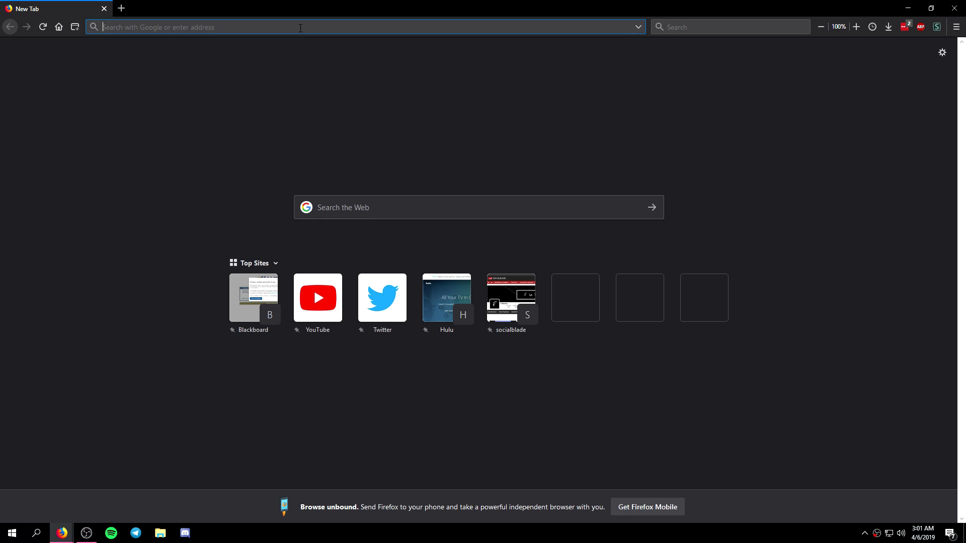
type("lunar")
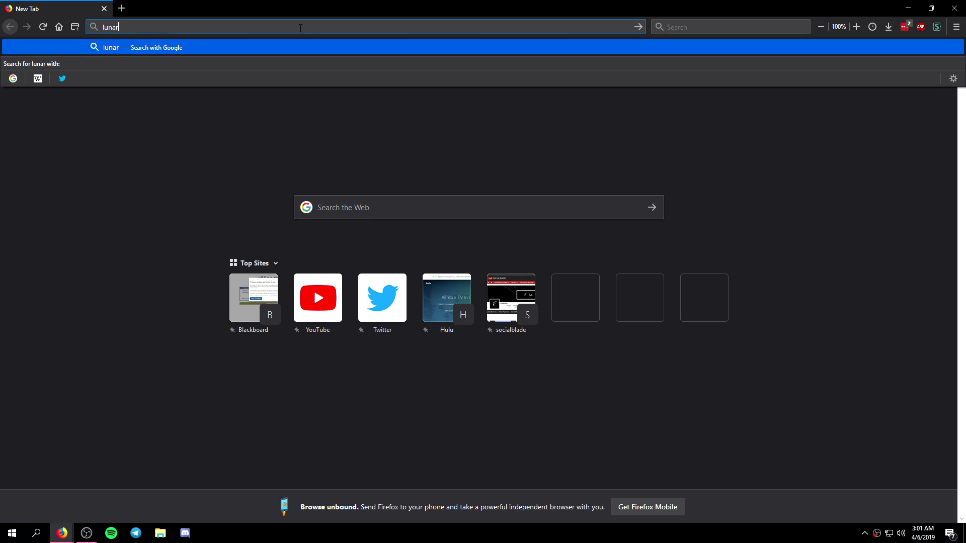
type(".ggclien")
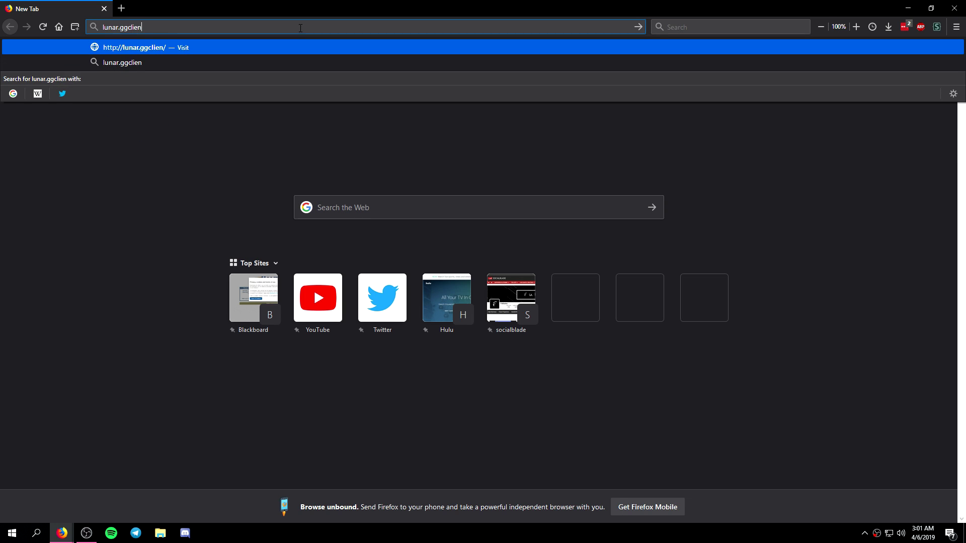
key("BackSpace")
key("BackSpace")
key("BackSpace")
key("BackSpace")
key("BackSpace")
type("/client")
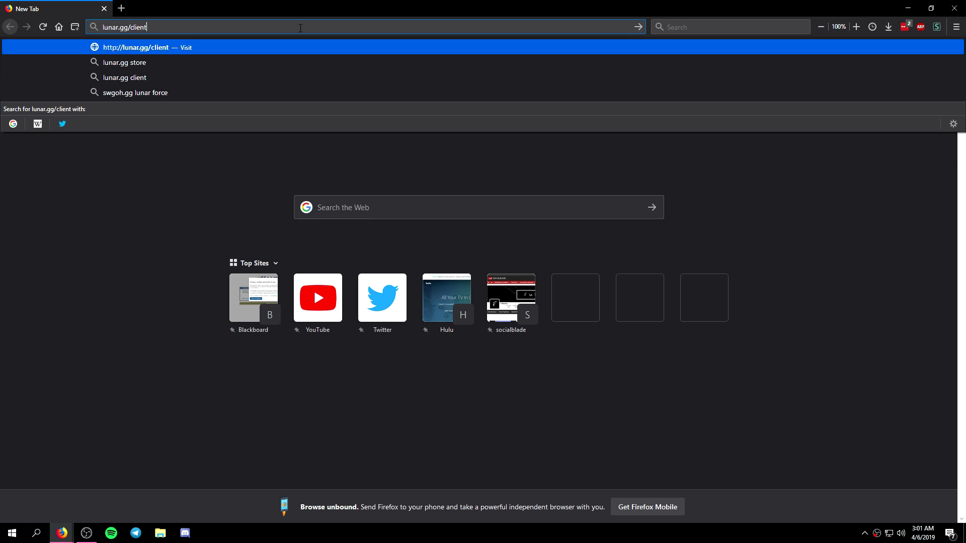
key("Return")
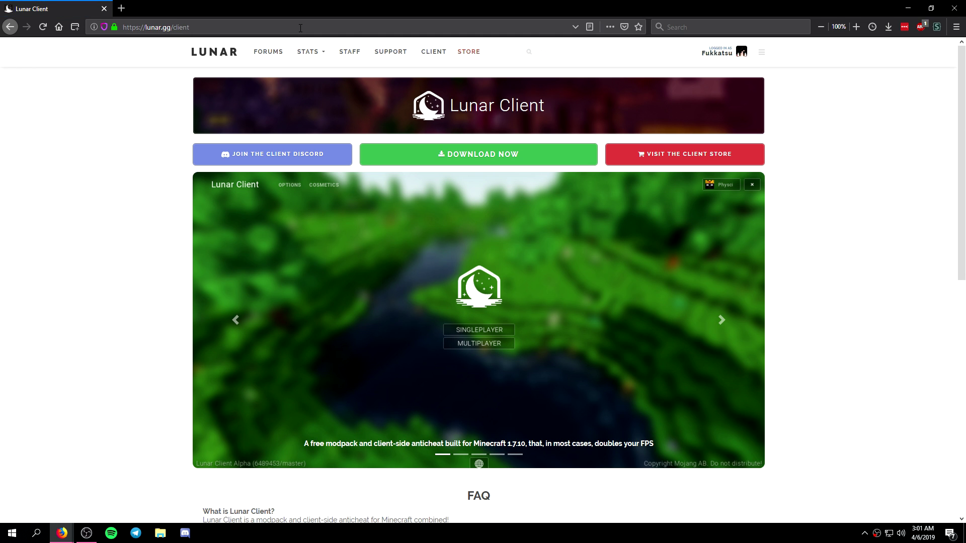
Download and save the Lunar Client v1.0.0 installer, and open the downloaded file.
left_click(514, 159)
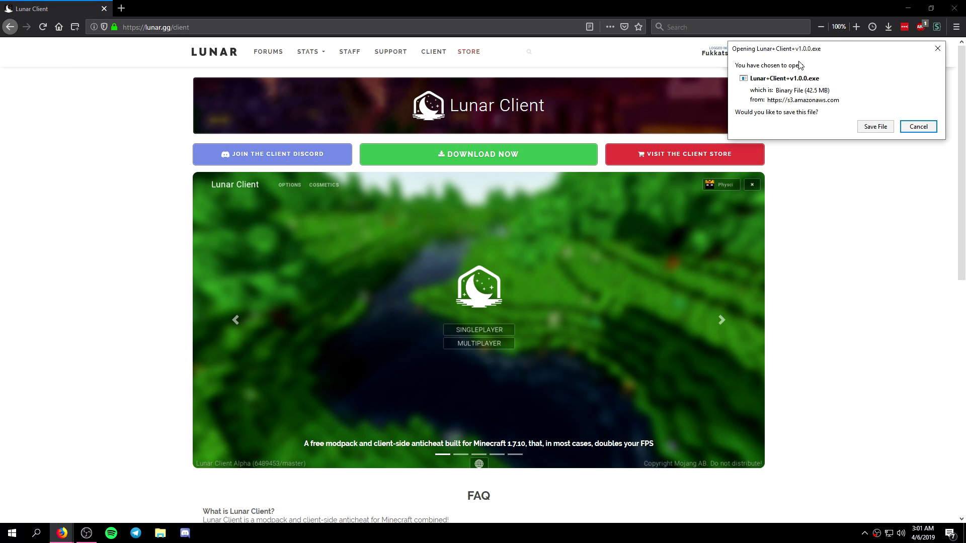
left_click(874, 126)
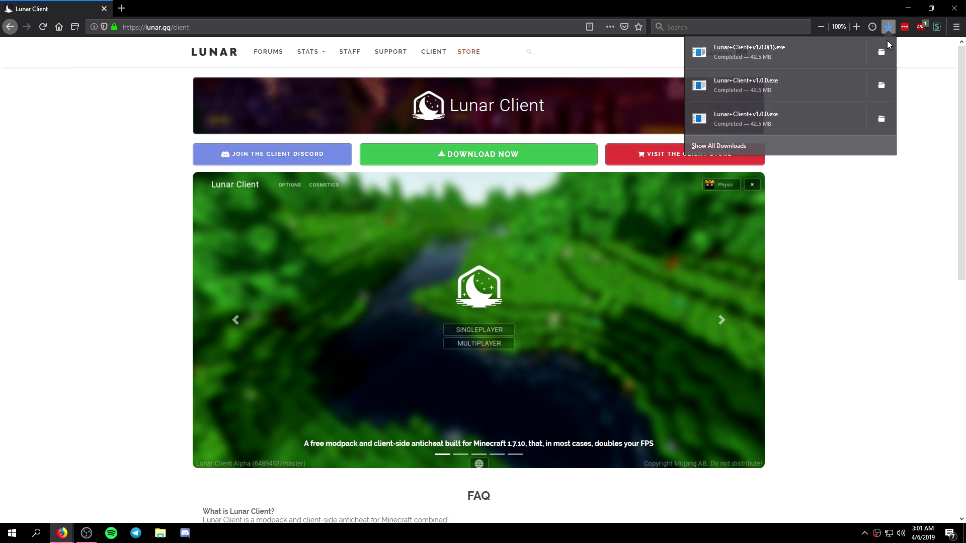
left_click(787, 54)
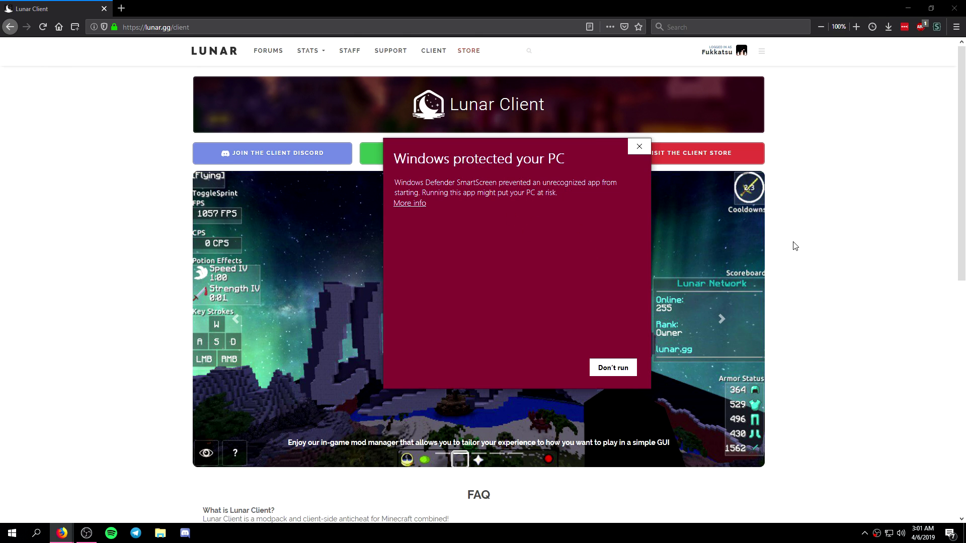
Expand the details of the Windows SmartScreen warning and run the Lunar Client installer anyway.
scroll(779, 241, "down", 7)
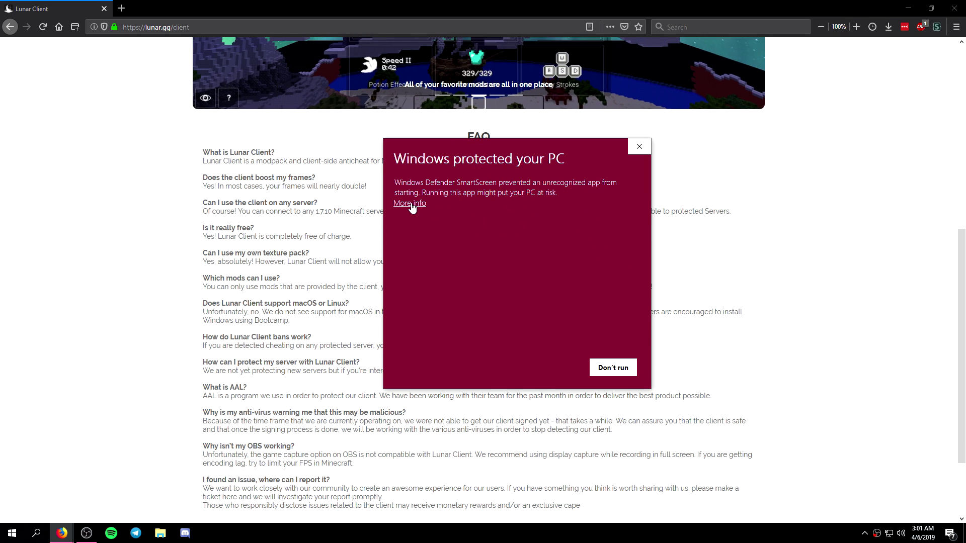
left_click(409, 204)
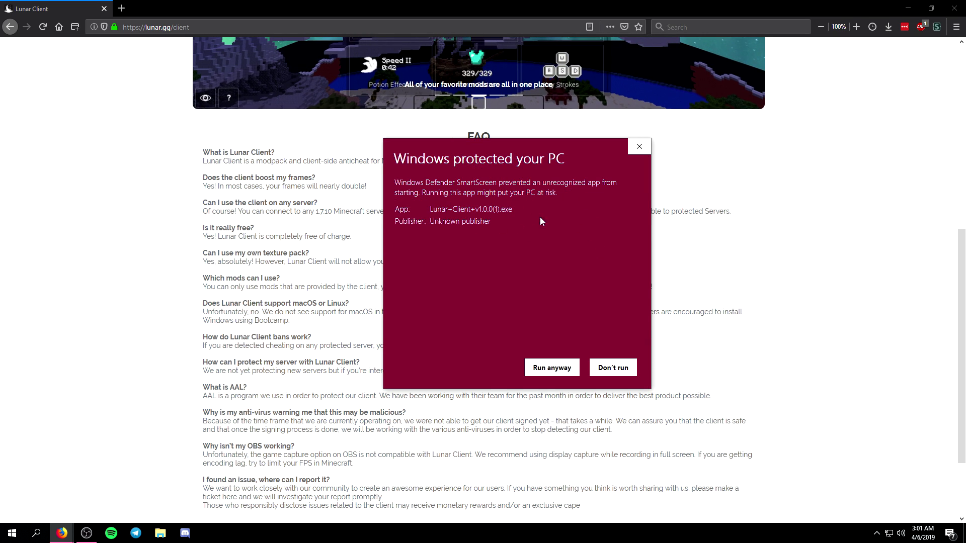
left_click(422, 224)
left_click_drag(495, 220, 427, 222)
left_click(508, 223)
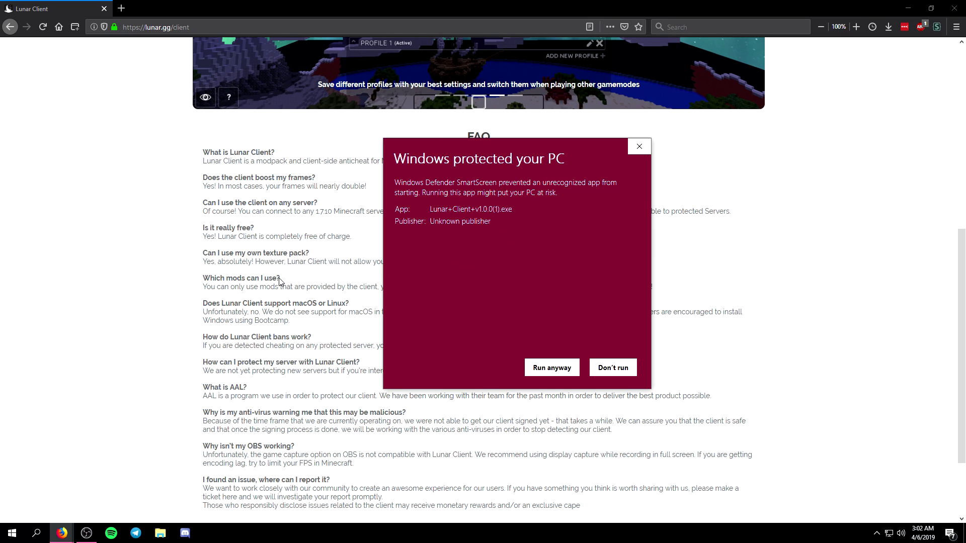
scroll(280, 280, "down", 3)
left_click_drag(486, 158, 696, 111)
left_click_drag(577, 150, 855, 97)
left_click_drag(819, 246, 490, 276)
left_click(497, 244)
left_click(498, 344)
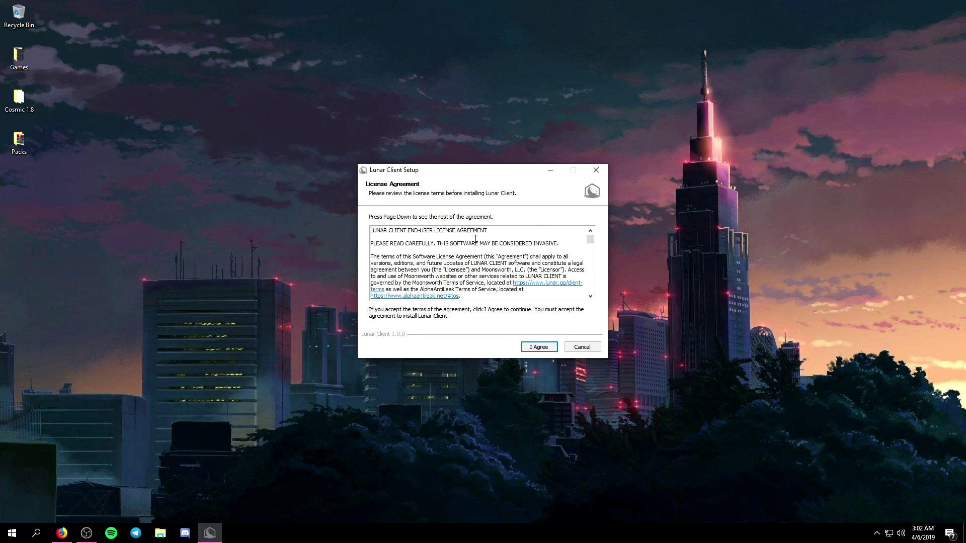
Skim the Lunar Client license agreement and accept it to install the client.
scroll(553, 259, "down", 2)
scroll(553, 258, "down", 10)
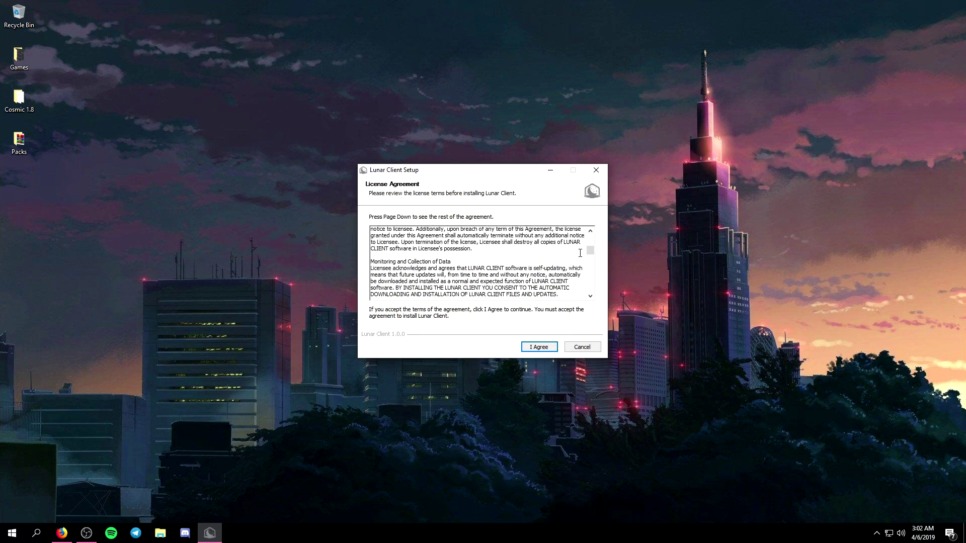
left_click_drag(590, 260, 599, 226)
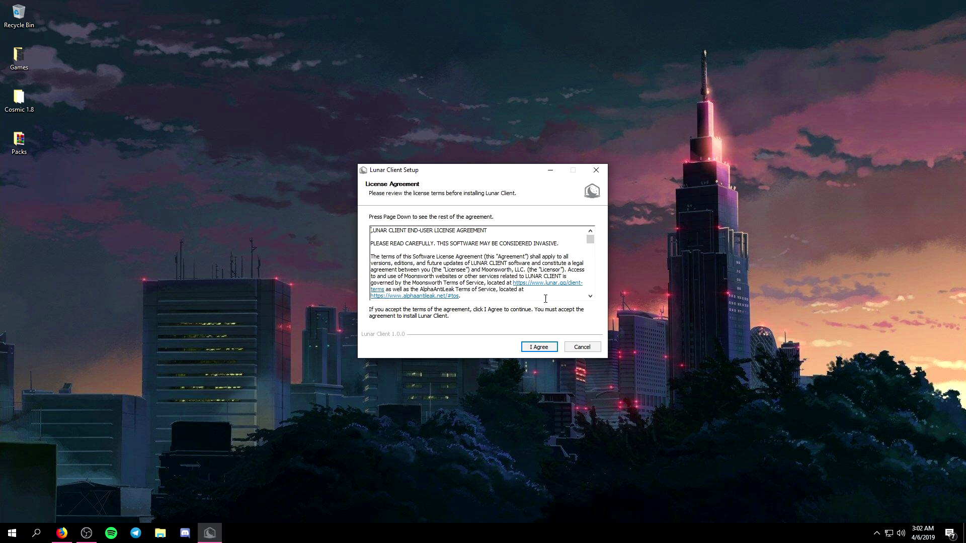
left_click(550, 346)
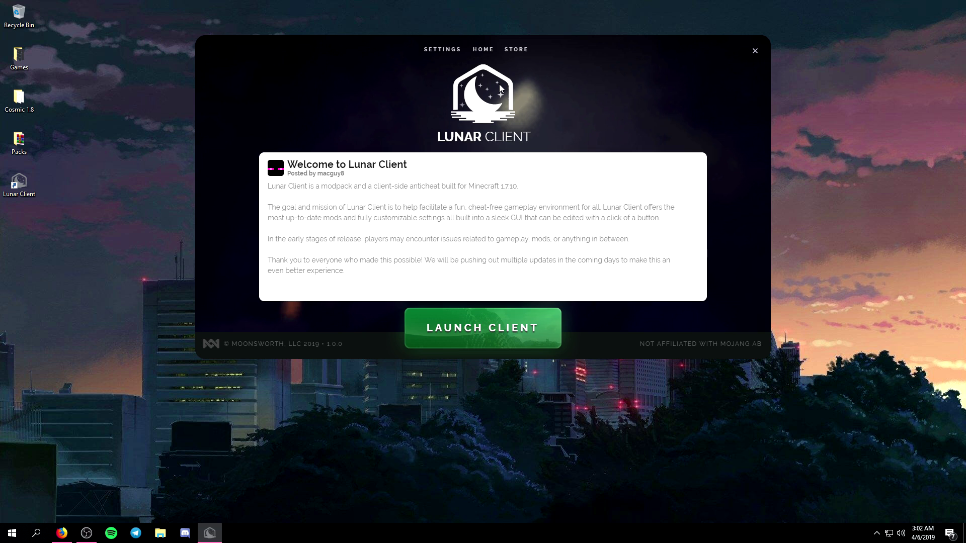
Move the launcher window, check its allocated RAM setting, and launch the client from the home page.
left_click_drag(565, 61, 575, 112)
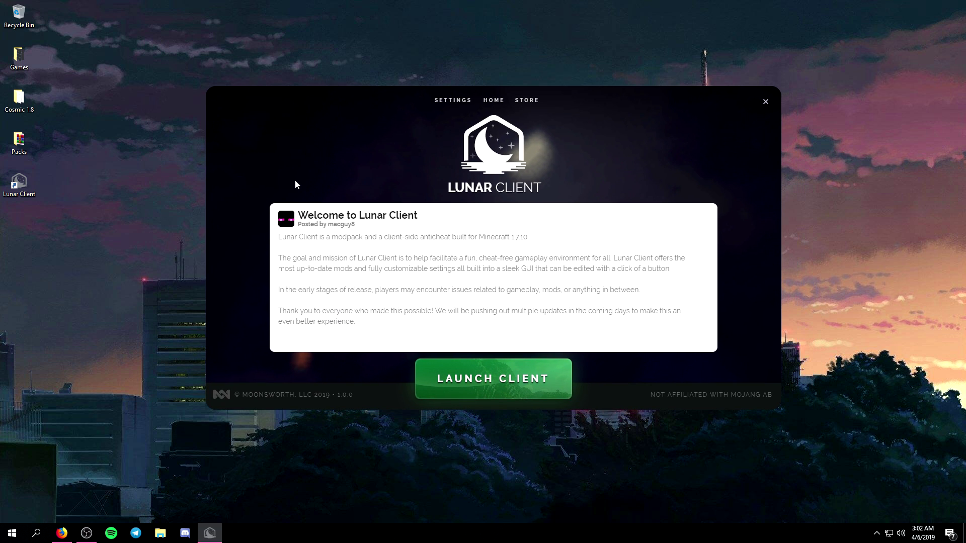
left_click(16, 182)
left_click(435, 120)
left_click(459, 100)
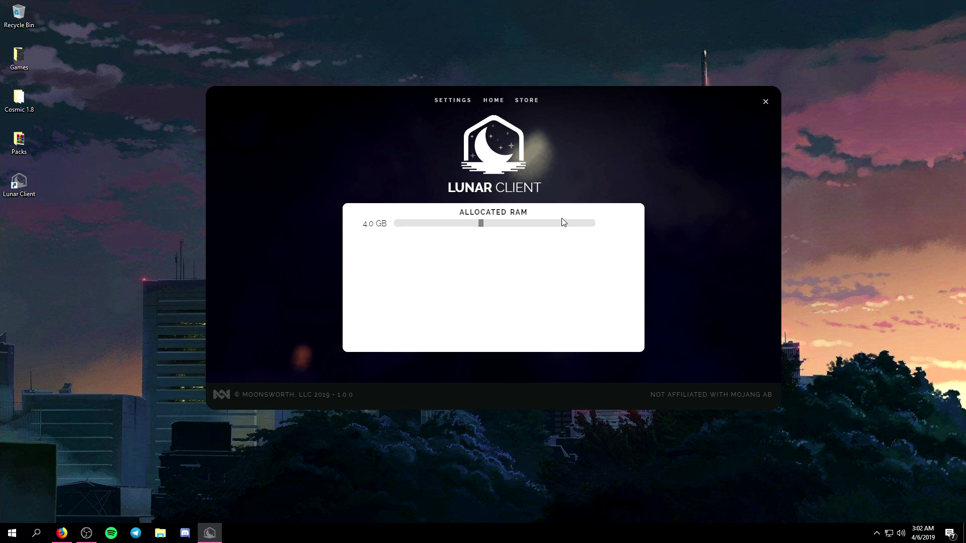
left_click(492, 100)
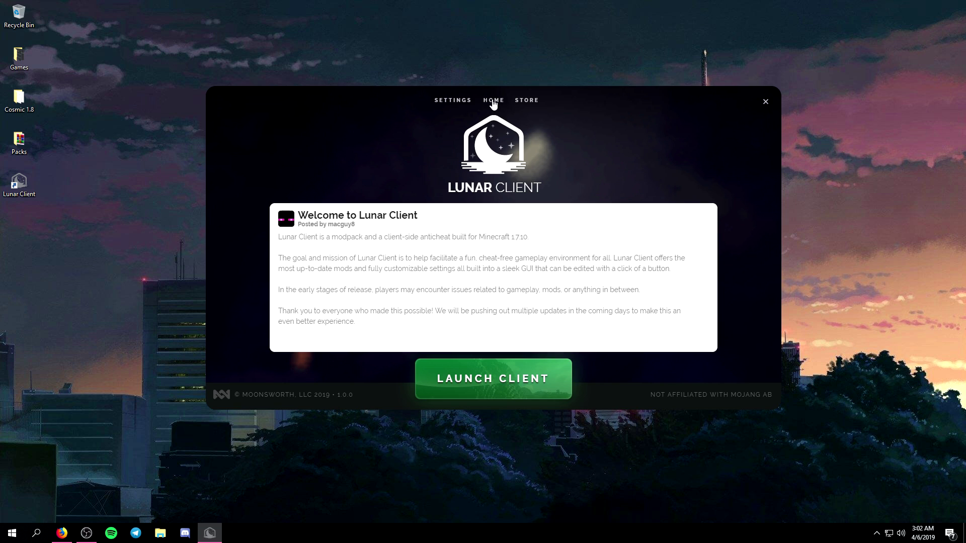
left_click(505, 384)
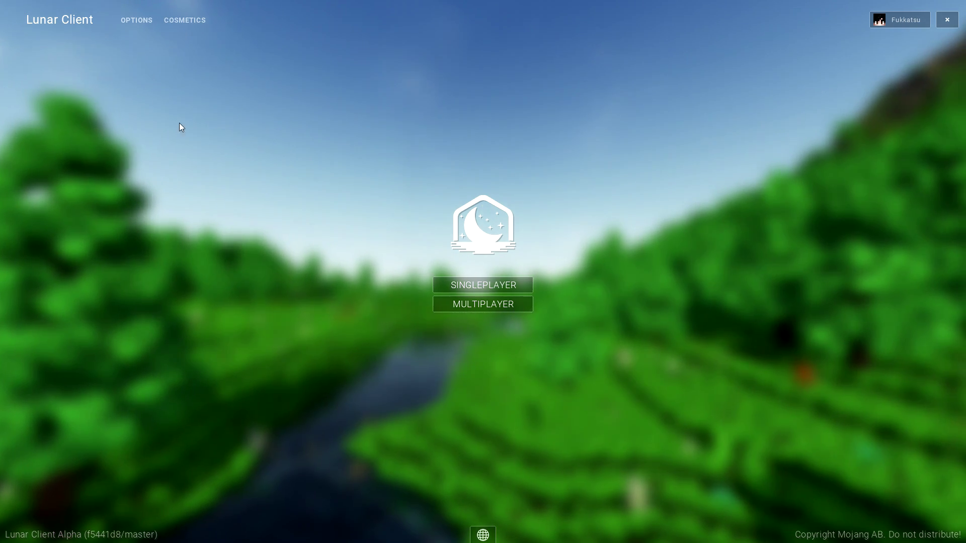
Look at the game's cosmetics and options screens and return to the main menu.
left_click(194, 20)
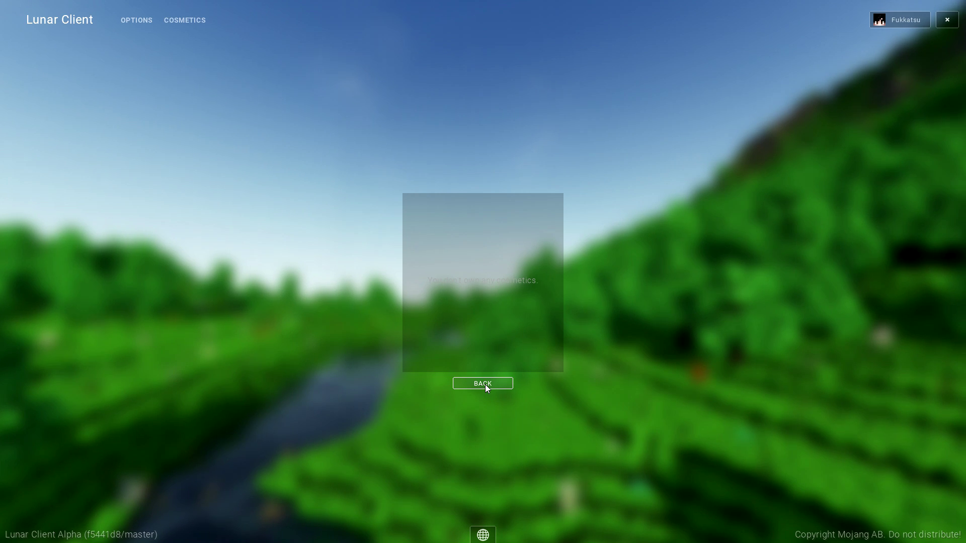
left_click(484, 384)
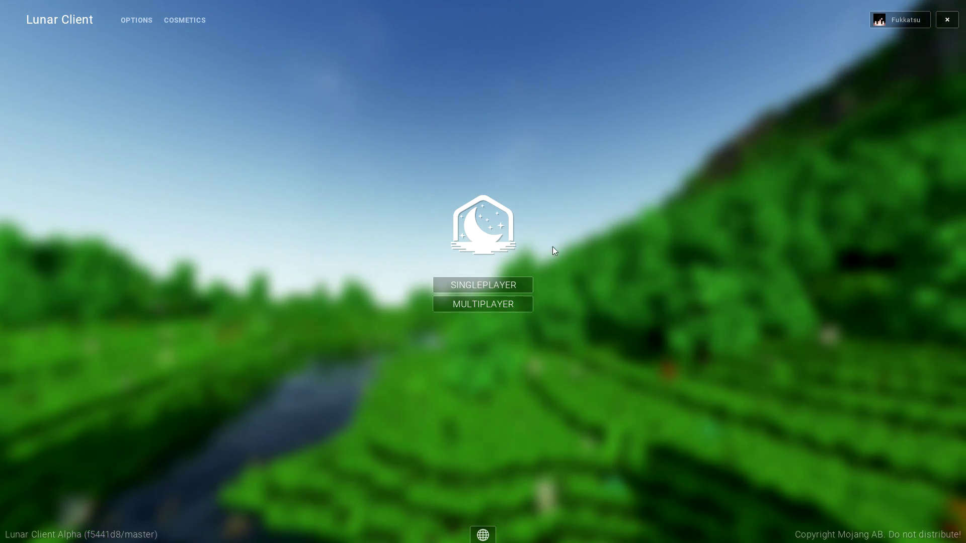
left_click(139, 19)
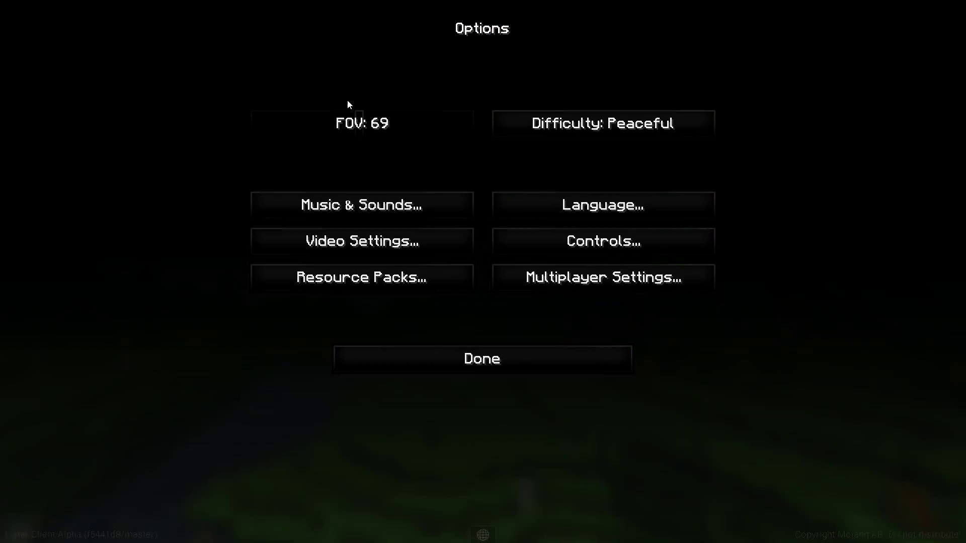
left_click(530, 359)
Join the Lunar Network server from the multiplayer server list.
left_click(522, 301)
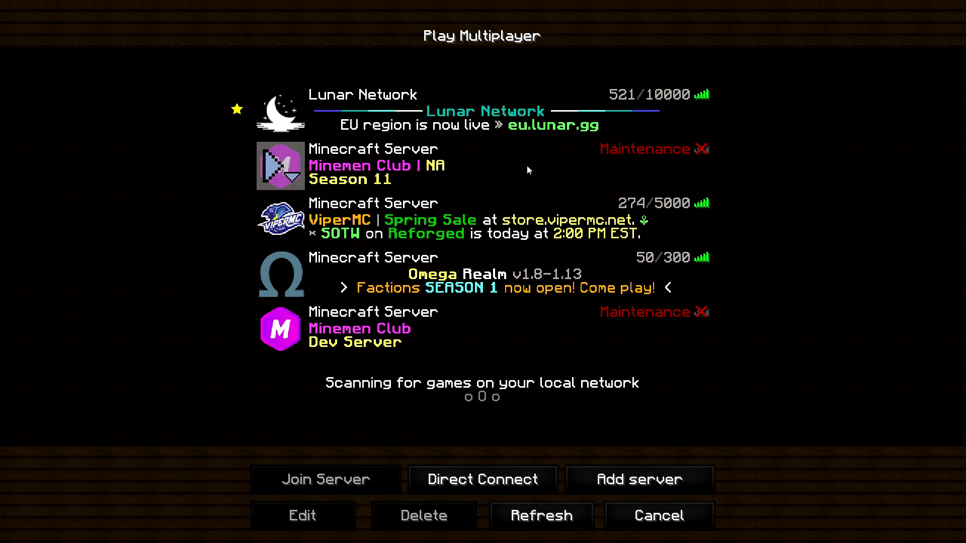
left_click(356, 116)
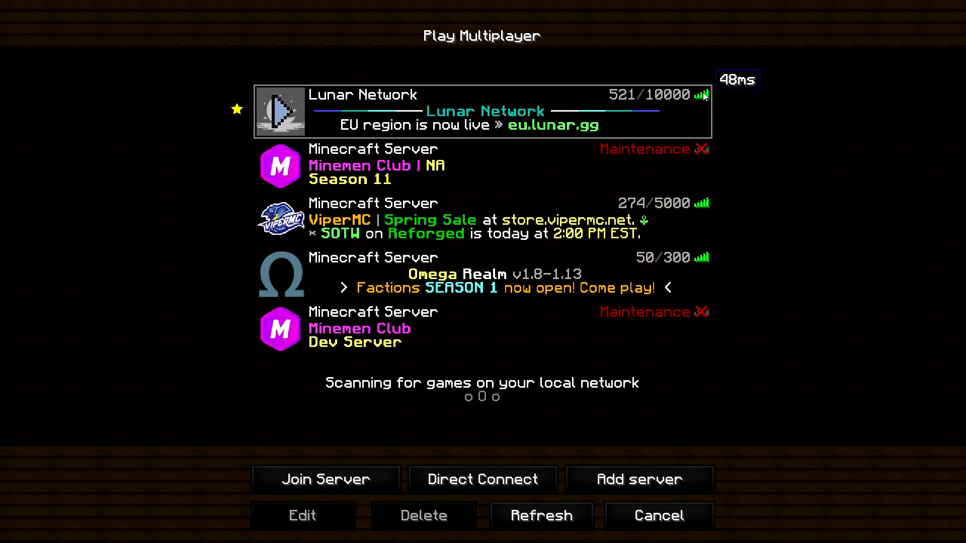
double_click(475, 113)
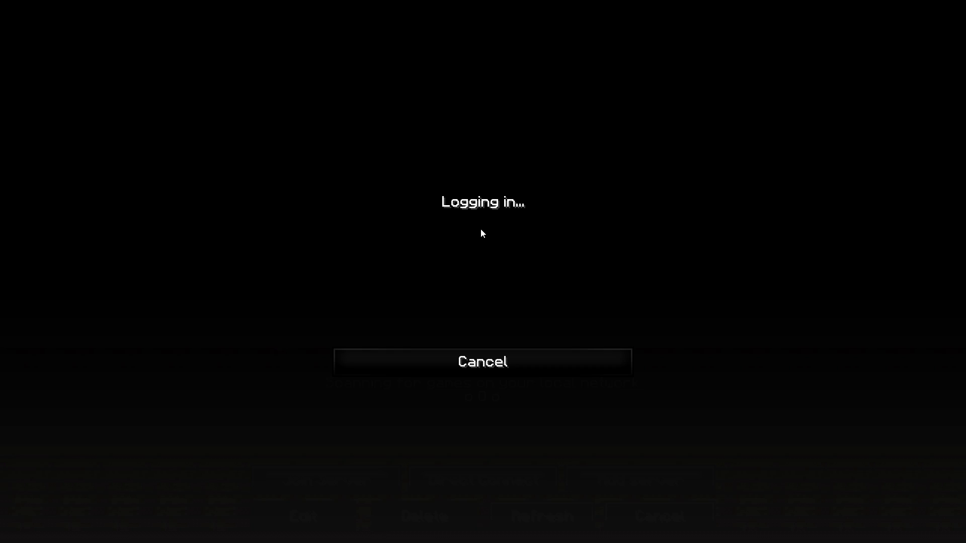
Walk around the server spawn with the fourth hotbar slot selected and view the online player list.
key("w")
key("4")
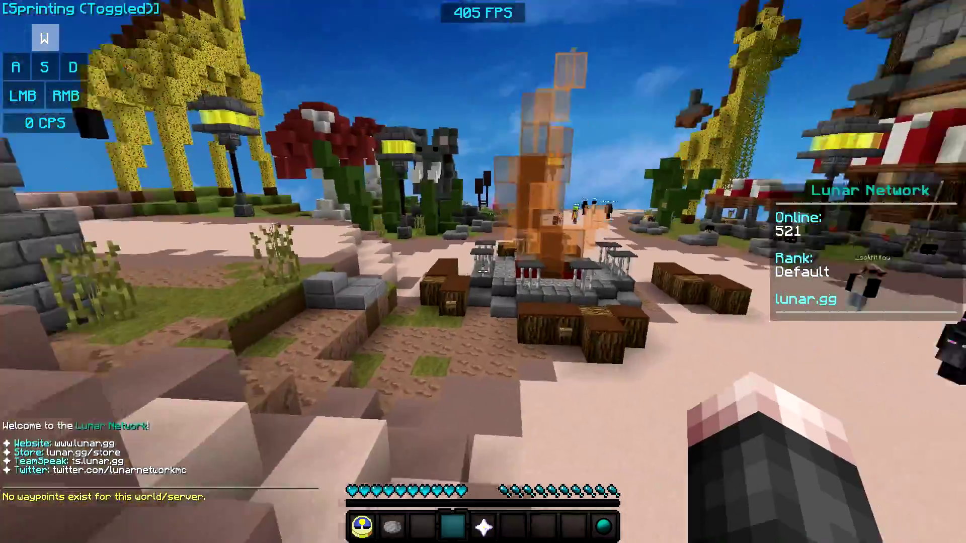
key("Tab")
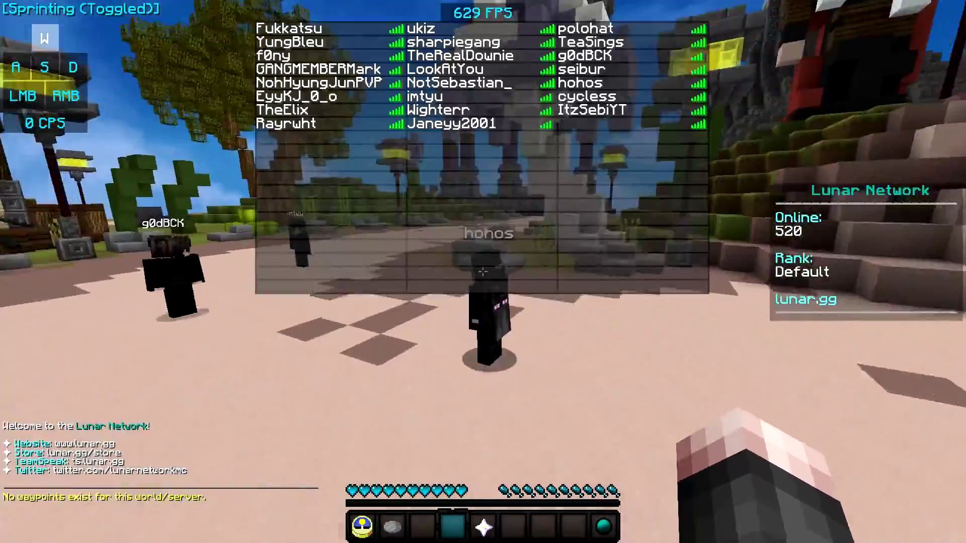
key("a")
Activate the Default profile in the Lunar Client overlay and return to the game.
key("Shift_R")
left_click(423, 274)
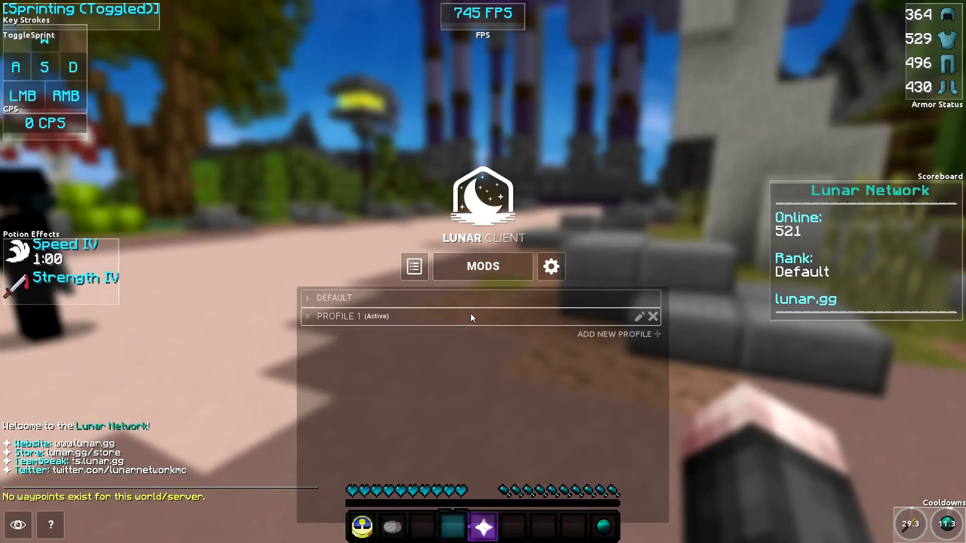
left_click(424, 300)
key("Escape")
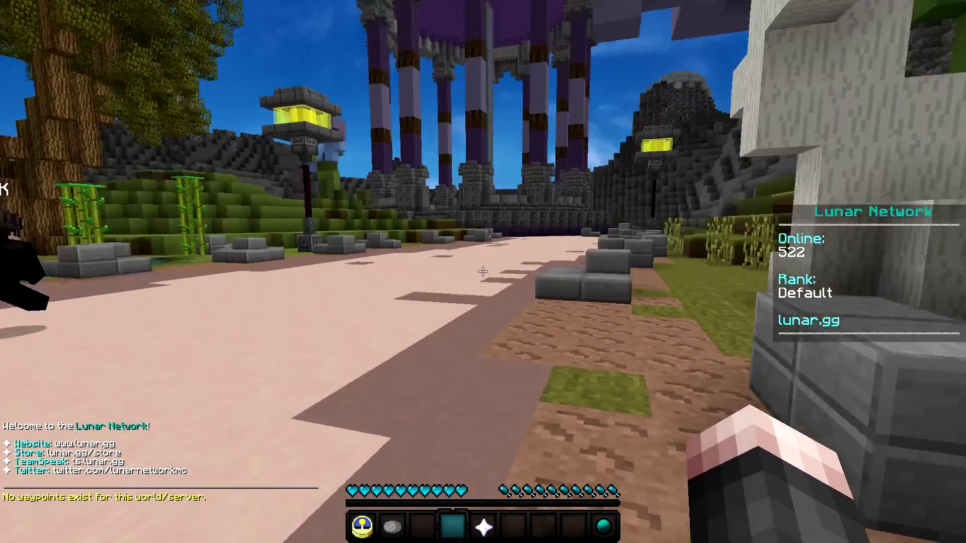
Review the available mods and their HUD states under the Default profile.
key("Shift_R")
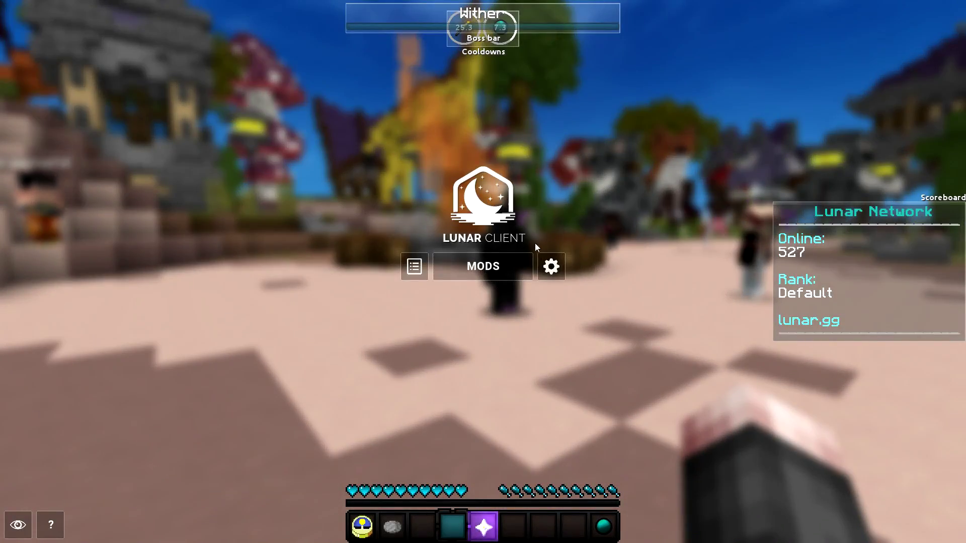
left_click(511, 269)
scroll(569, 366, "down", 6)
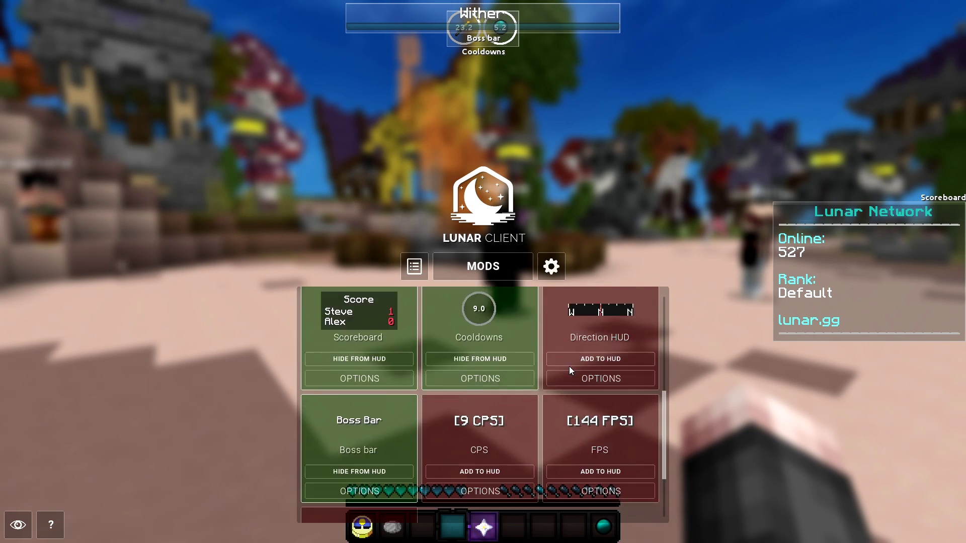
left_click_drag(664, 444, 670, 406)
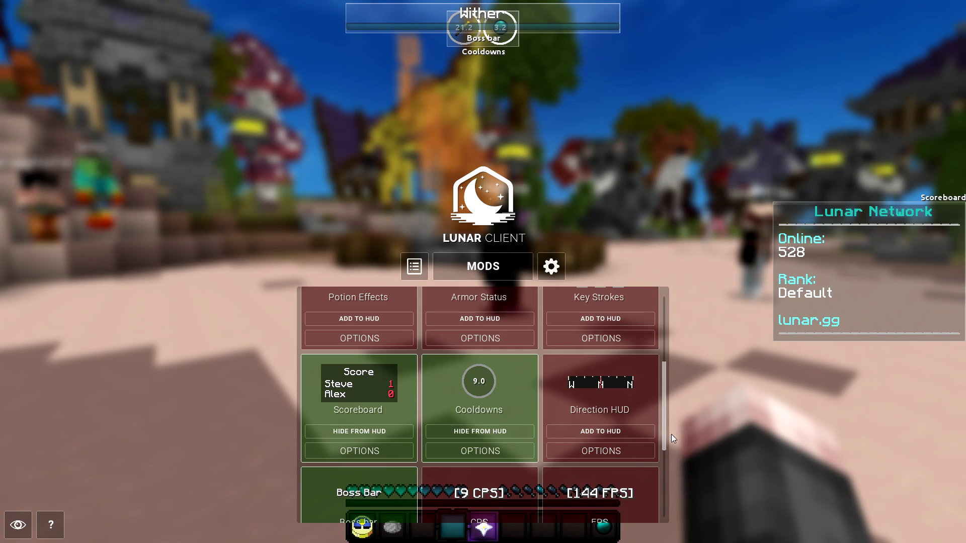
left_click_drag(668, 496, 664, 327)
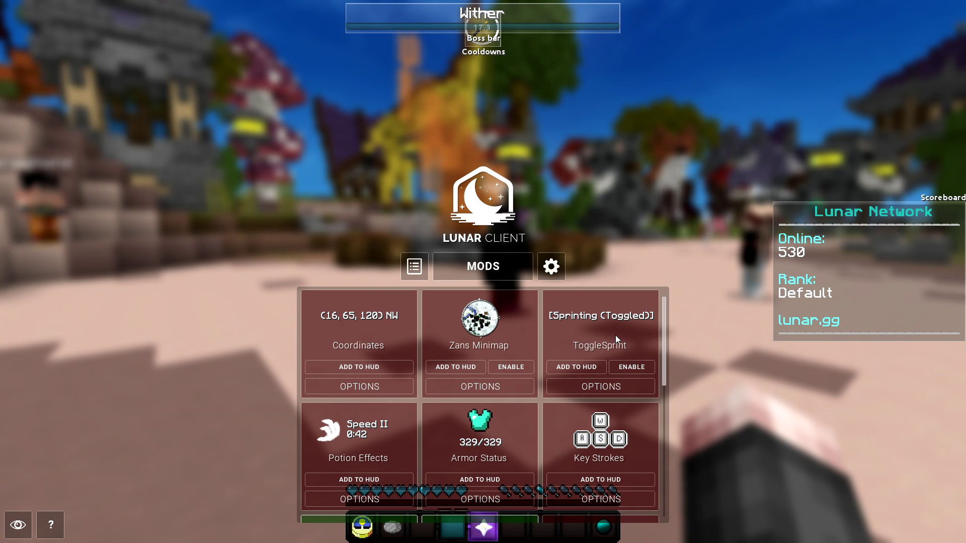
Activate Profile 1 and bring up its list of mods down to the CPS and FPS entries.
left_click(415, 267)
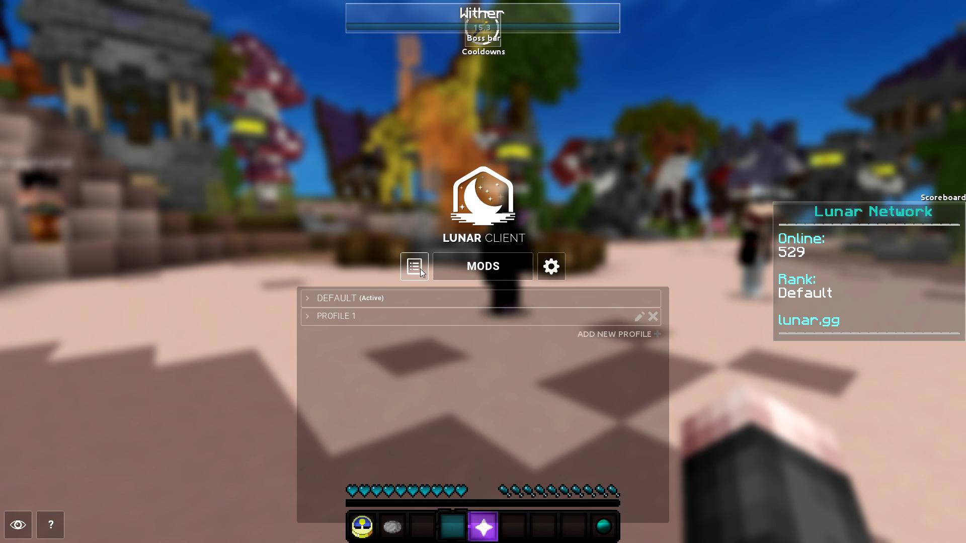
left_click(401, 321)
left_click(518, 266)
scroll(559, 347, "down", 5)
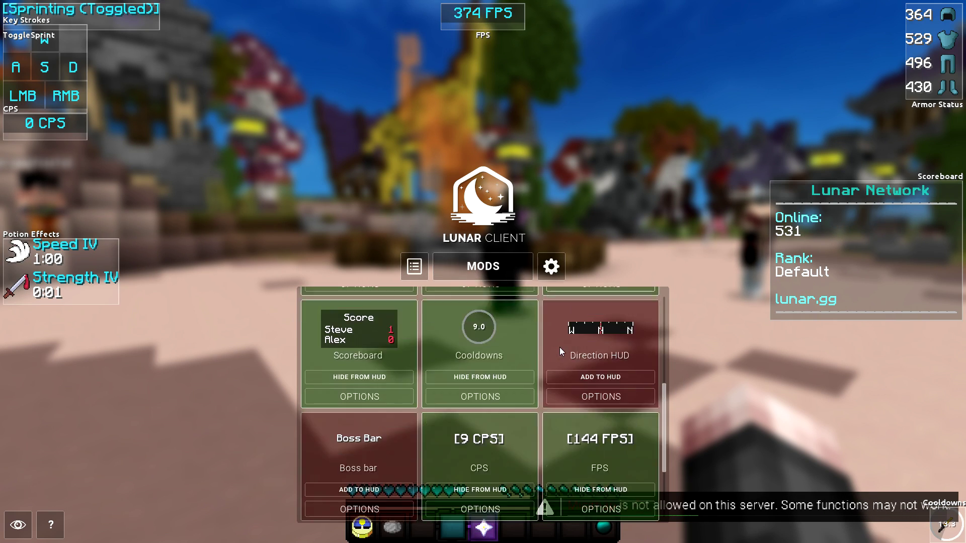
Look over the first entries of Profile 1's mod list, close the overlay and return to the game.
scroll(557, 349, "up", 5)
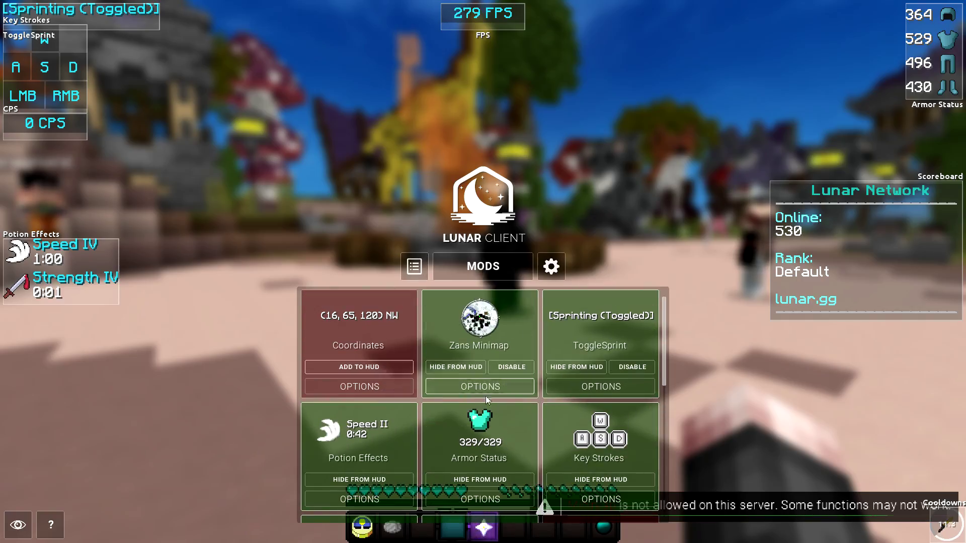
key("Escape")
key("w")
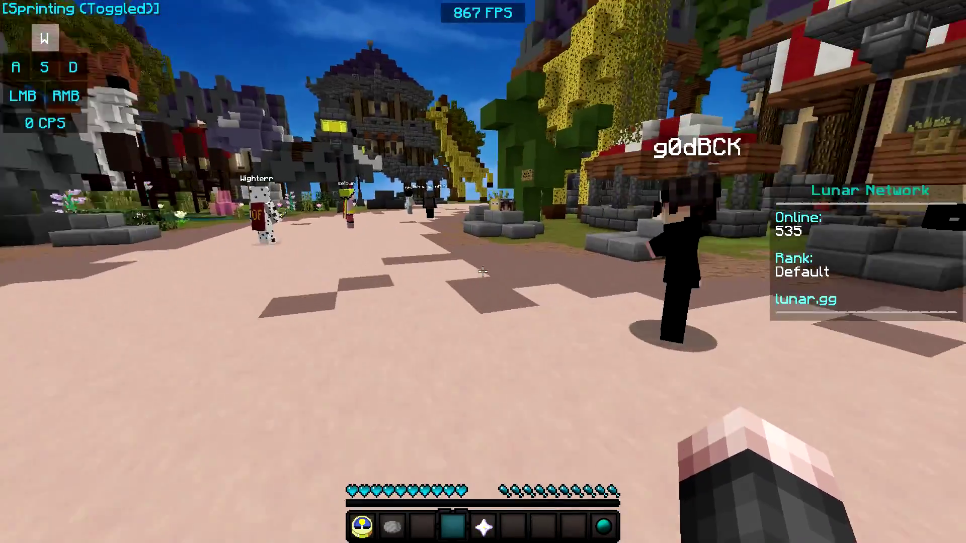
Run around the server spawn while swinging the empty hand repeatedly to try out the CPS and keystroke displays.
left_click(483, 271)
left_click(482, 271)
left_click(483, 271)
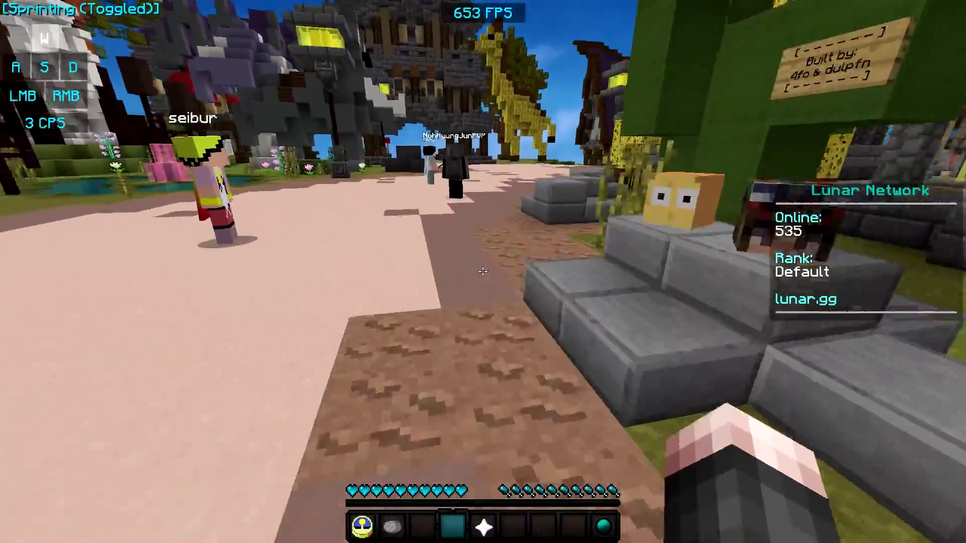
key("a")
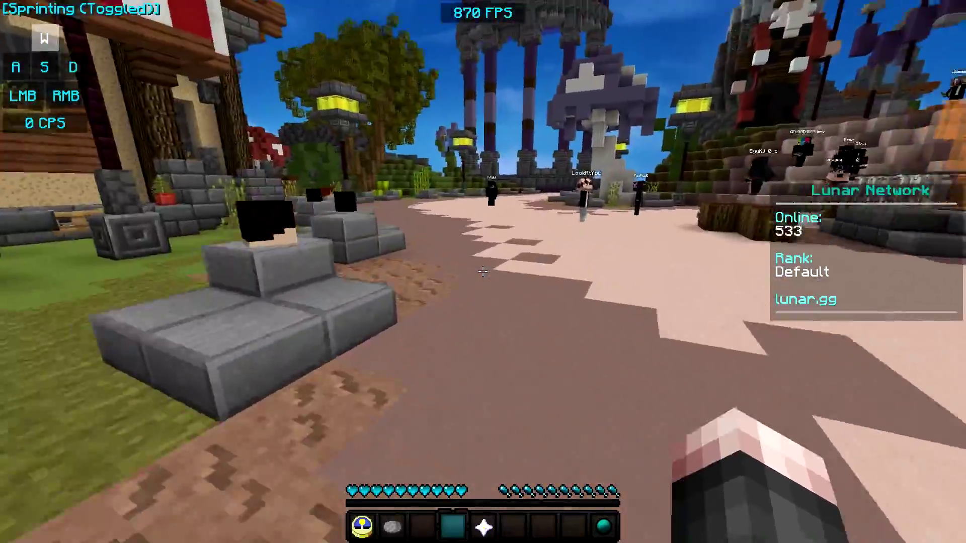
left_click(483, 271)
left_click(483, 272)
left_click(483, 271)
left_click(482, 272)
left_click(482, 272)
key("a")
left_click(482, 271)
left_click(482, 271)
left_click(483, 272)
left_click(483, 271)
left_click(483, 272)
left_click(483, 272)
left_click(482, 271)
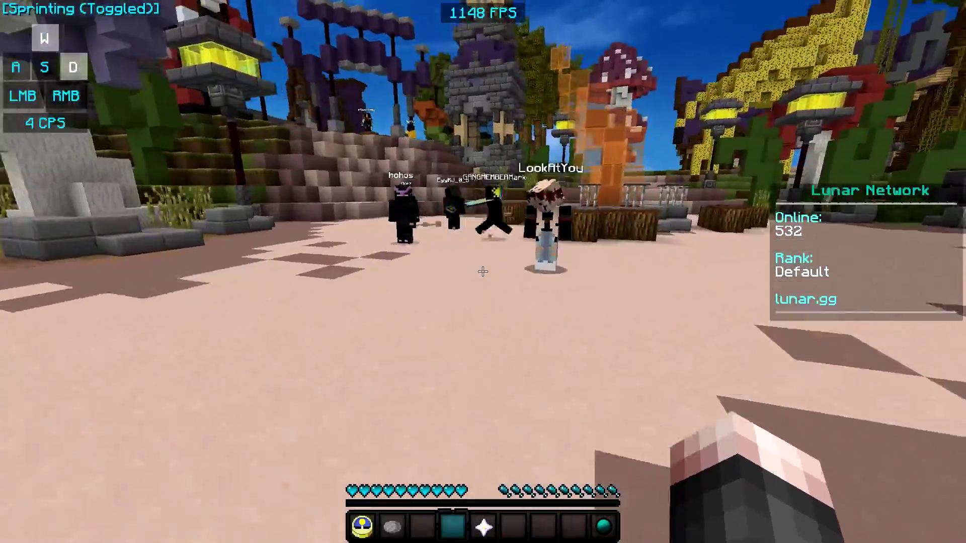
View the Lunar Client friends list twice, walking a short way through the spawn in between, and return to the game.
key("shift+Tab")
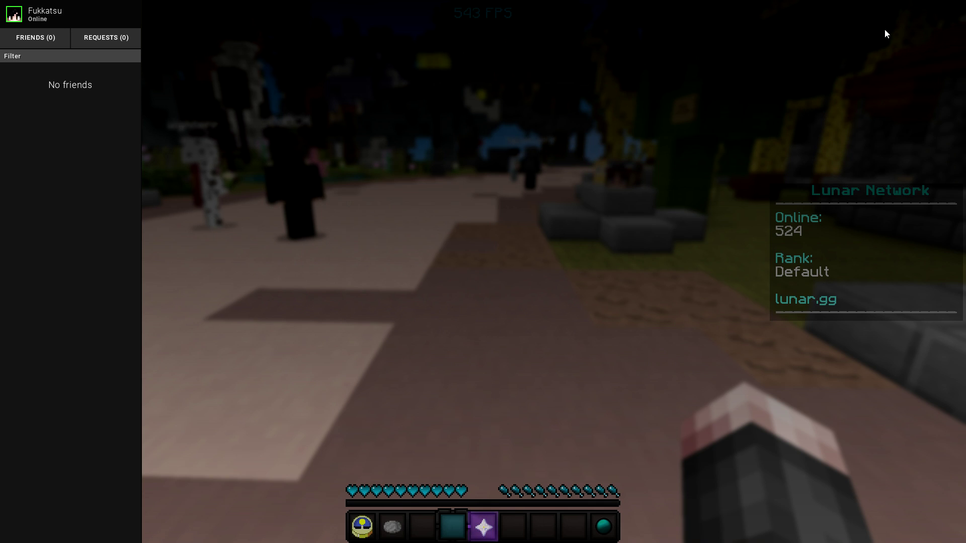
key("Escape")
key("w")
key("a")
key("ctrl")
key("shift+Tab")
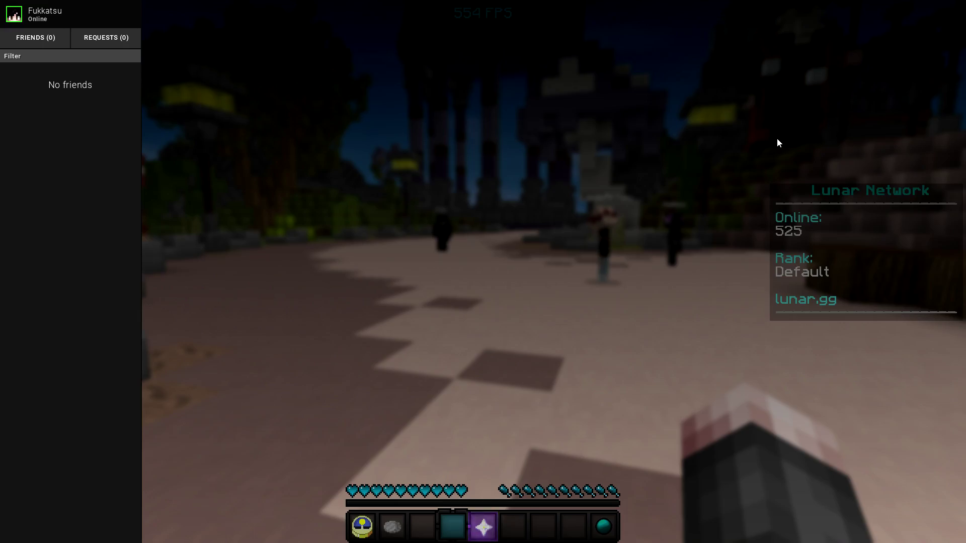
key("Escape")
Run along the edge of the spawn path past the stone seats and melons toward the bamboo.
key("w")
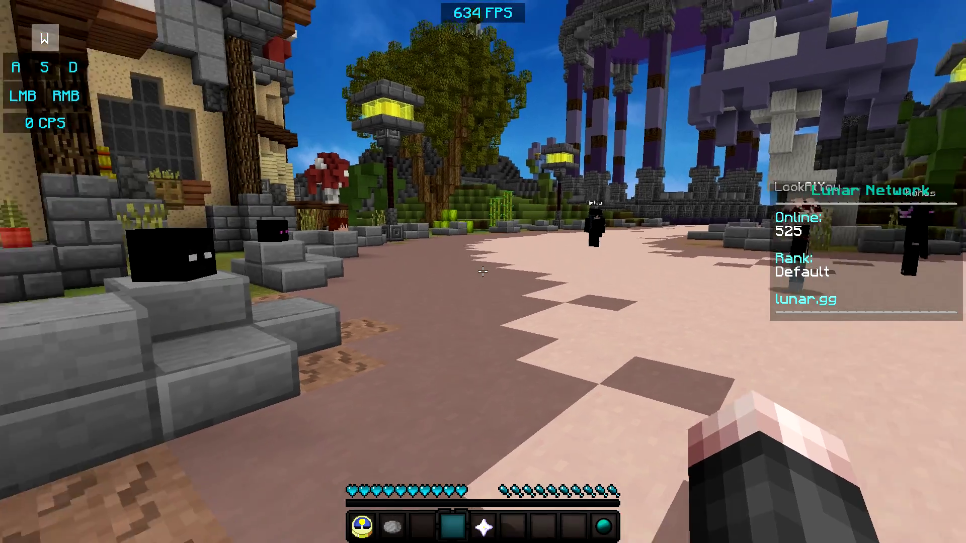
key("a")
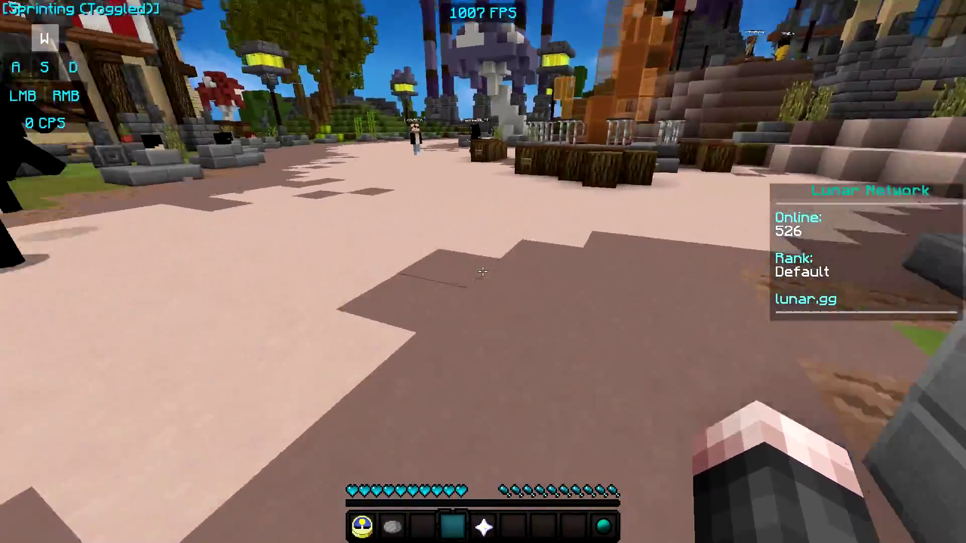
key("a")
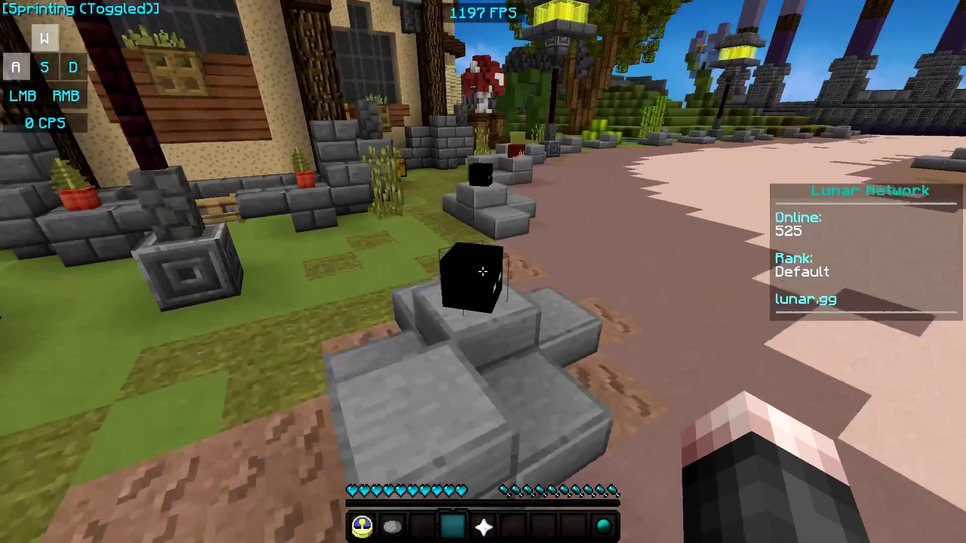
key("d")
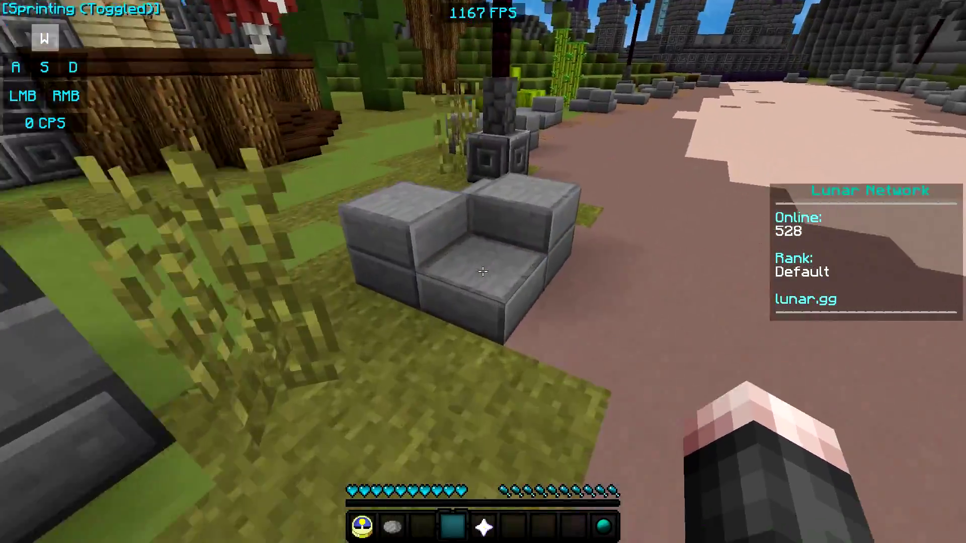
key("a")
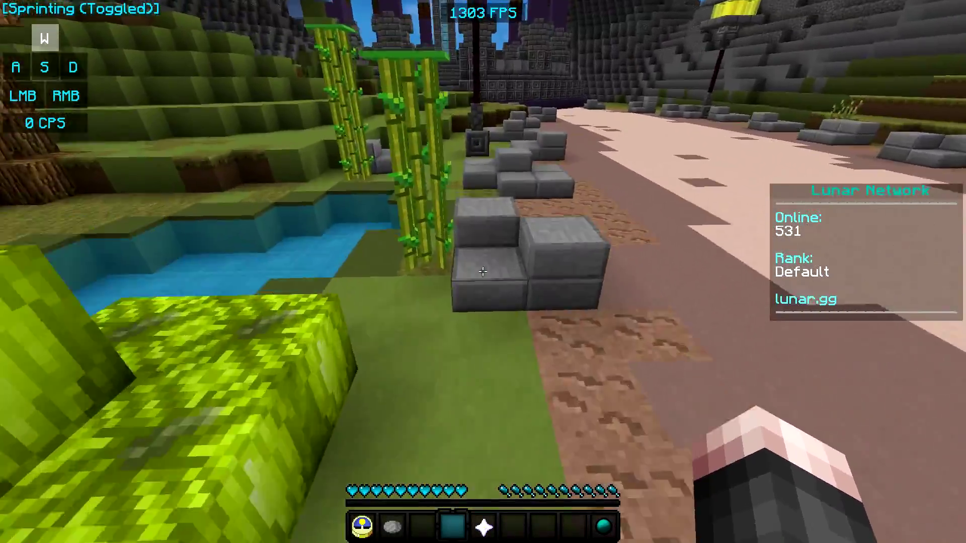
Run and jump around the spawn plaza, passing the orange centrepiece, the stone seats and the wooden building.
key("w")
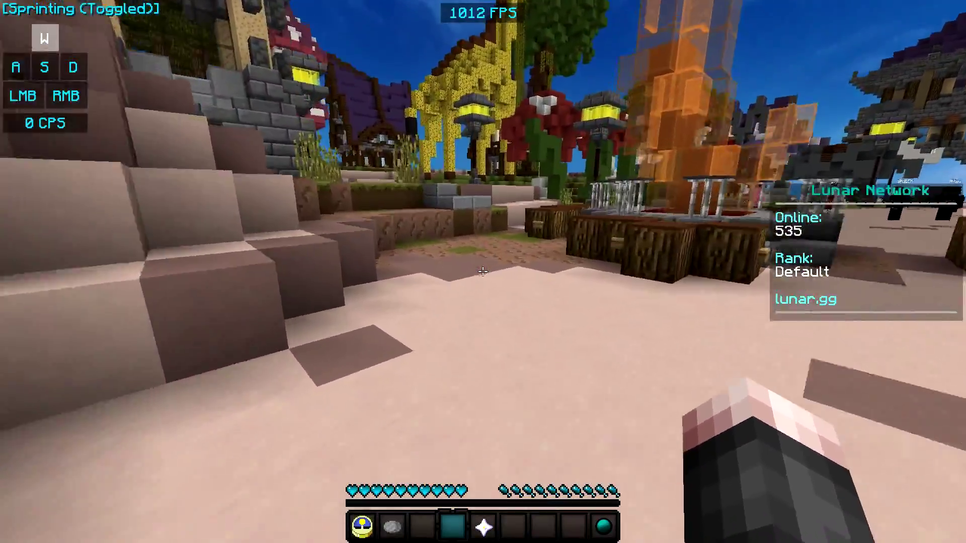
key("space")
key("a")
key("space")
key("d")
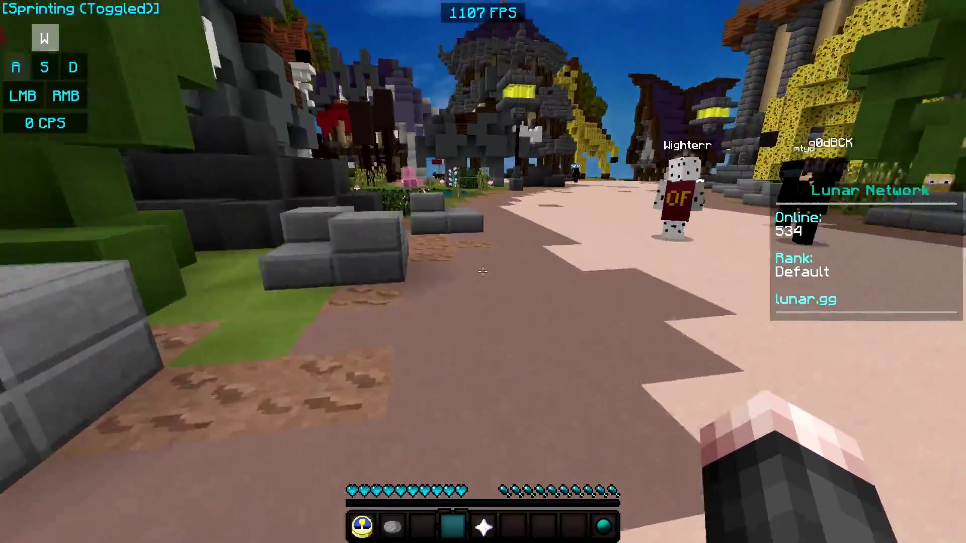
left_click(482, 271)
key("a")
key("d")
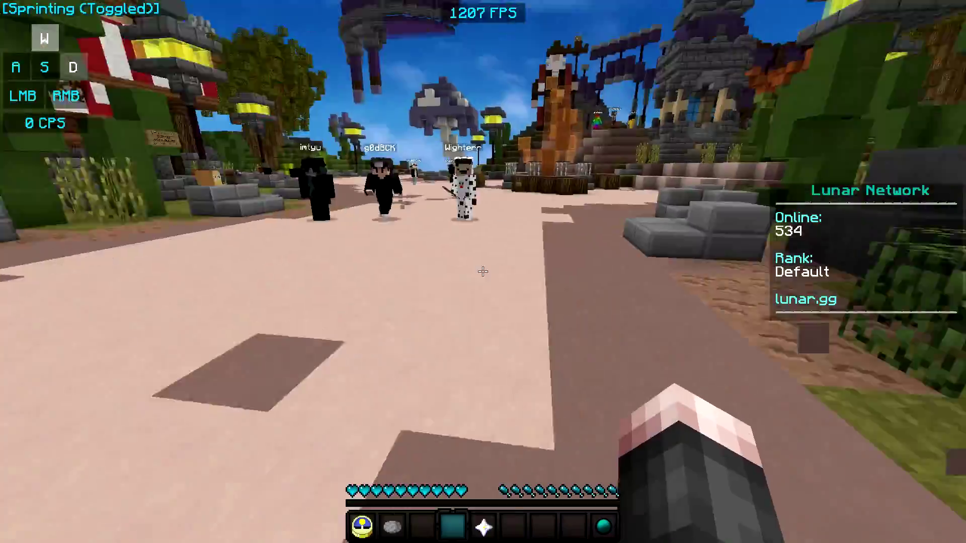
key("a")
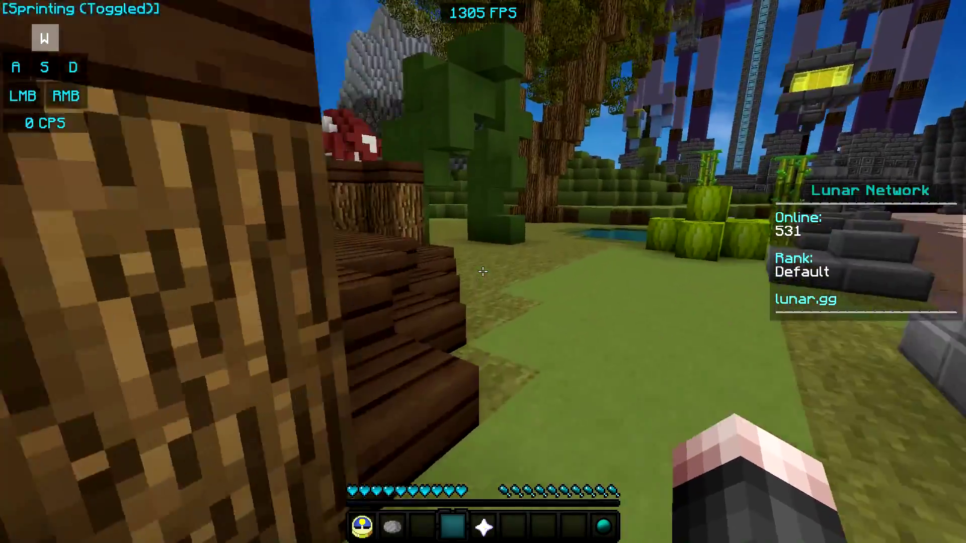
key("d")
key("a")
key("a")
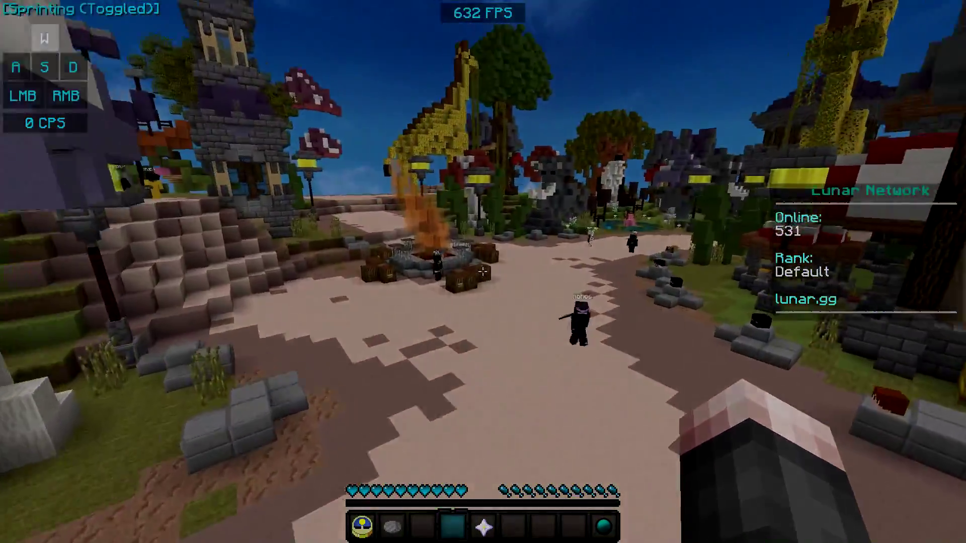